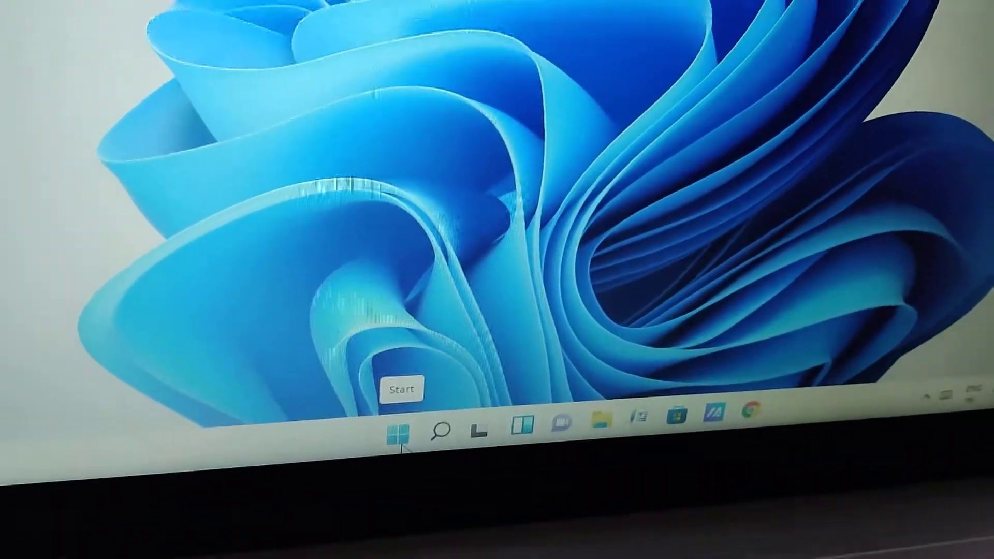
Step: Open the Windows 11 Start menu from the taskbar's Start button
click(399, 273)
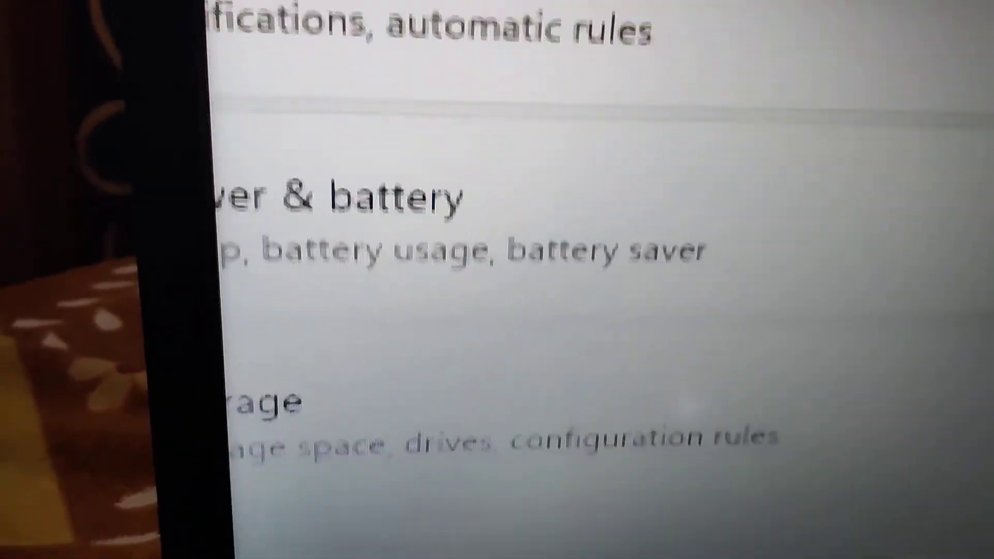
scroll(847, 249, up, 2)
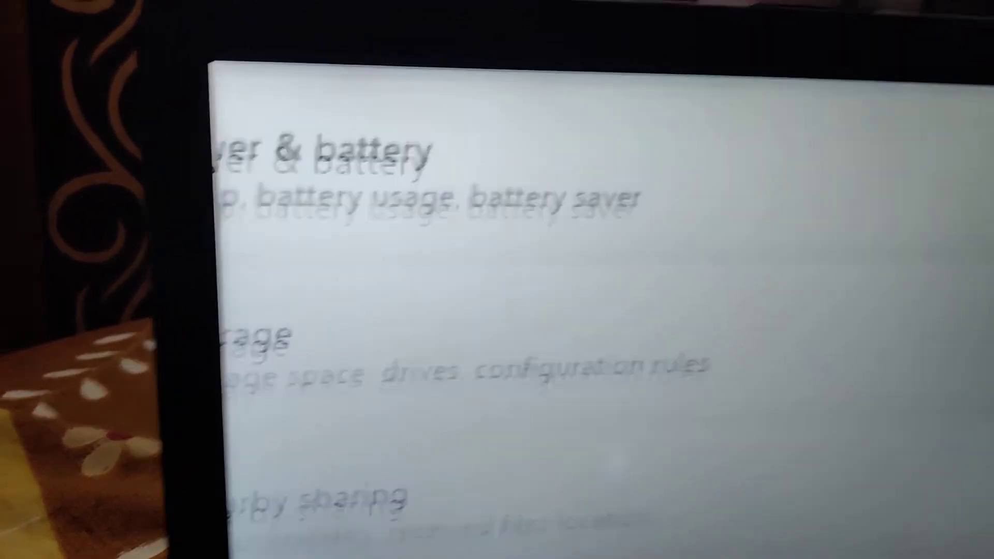
scroll(570, 488, down, 2)
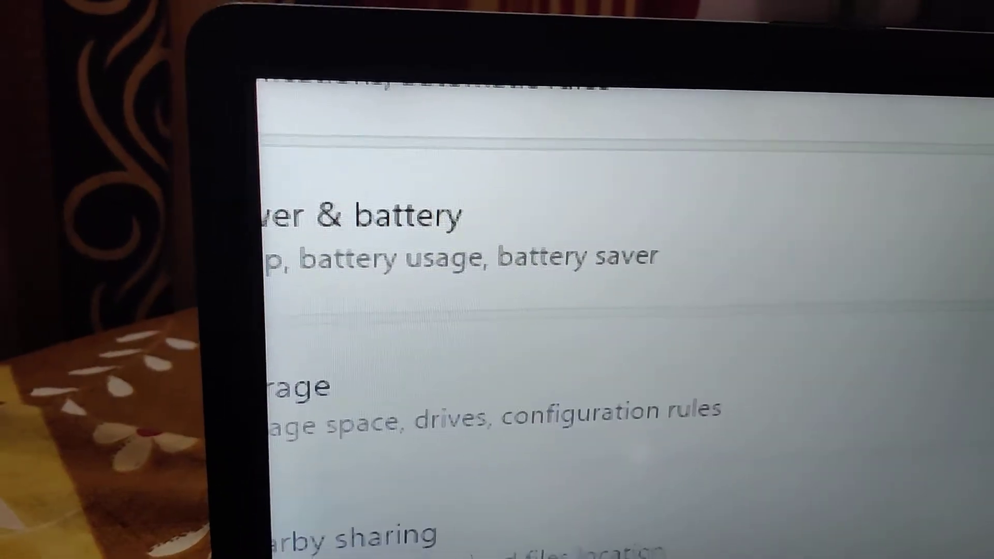